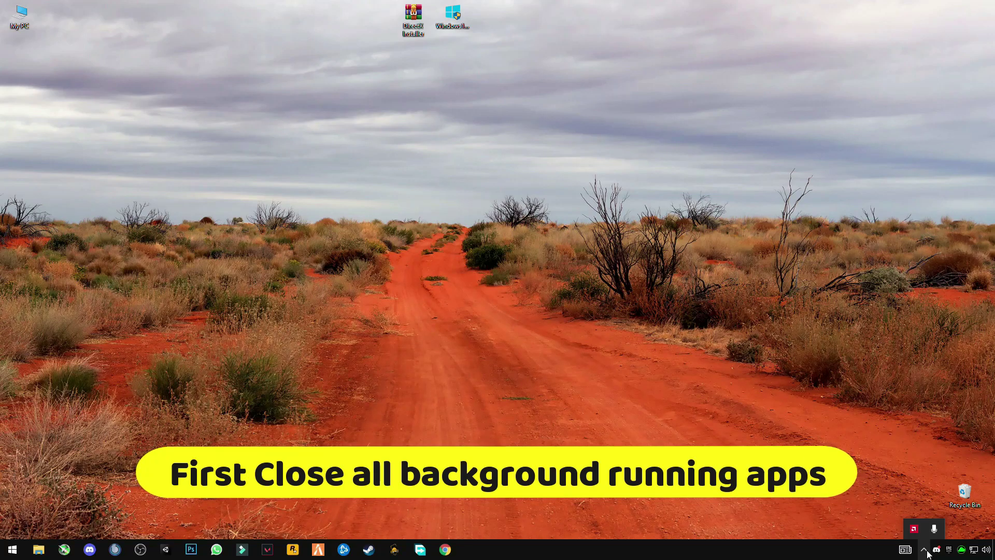
- Quit Discord and the other apps running in the background from the system tray, closing any window they leave open
right_click(938, 551)
left_click(933, 534)
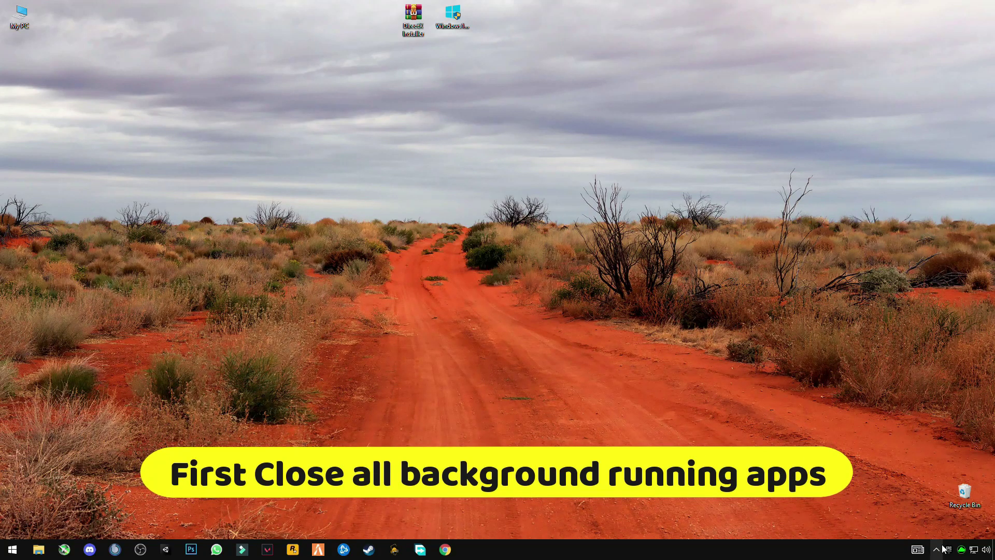
right_click(948, 552)
left_click(948, 531)
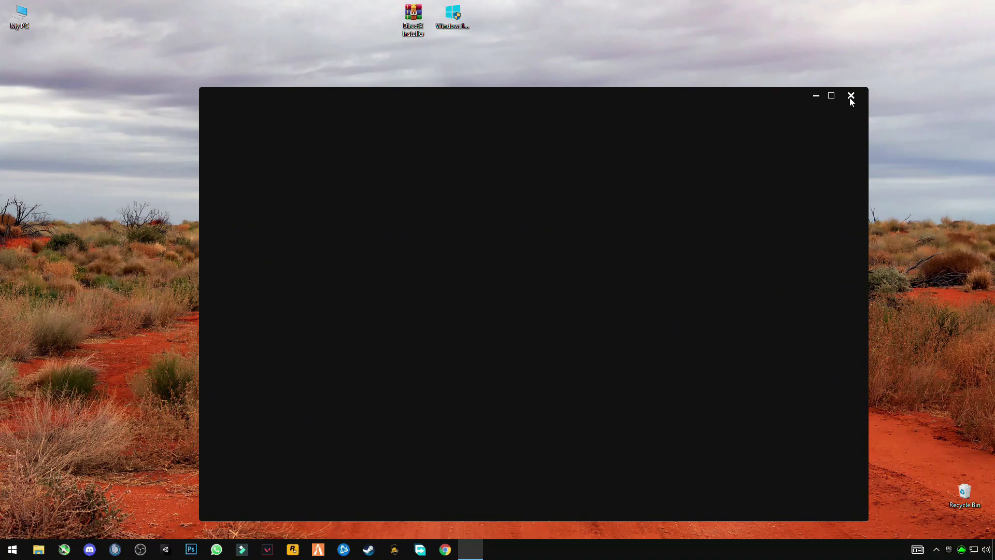
left_click(851, 96)
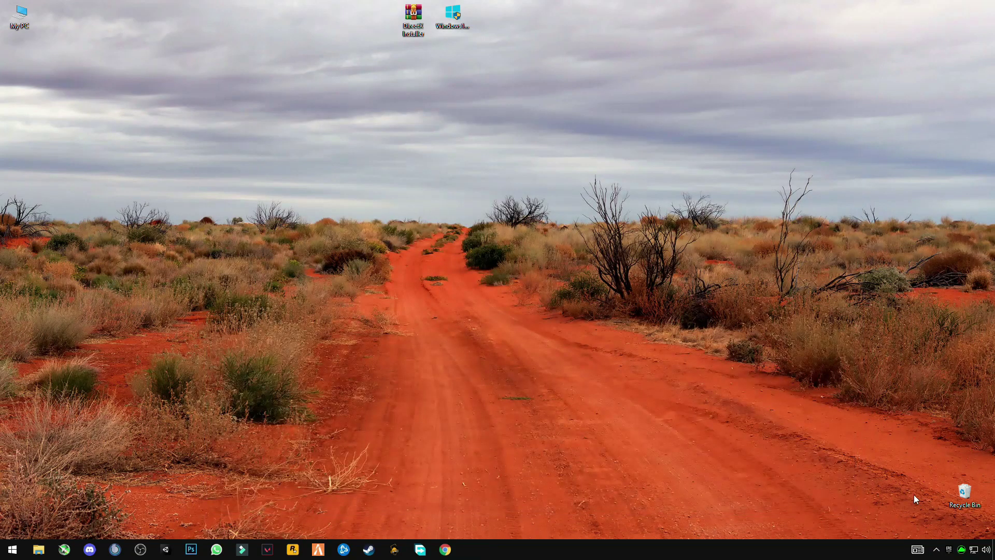
left_click(948, 550)
left_click(951, 527)
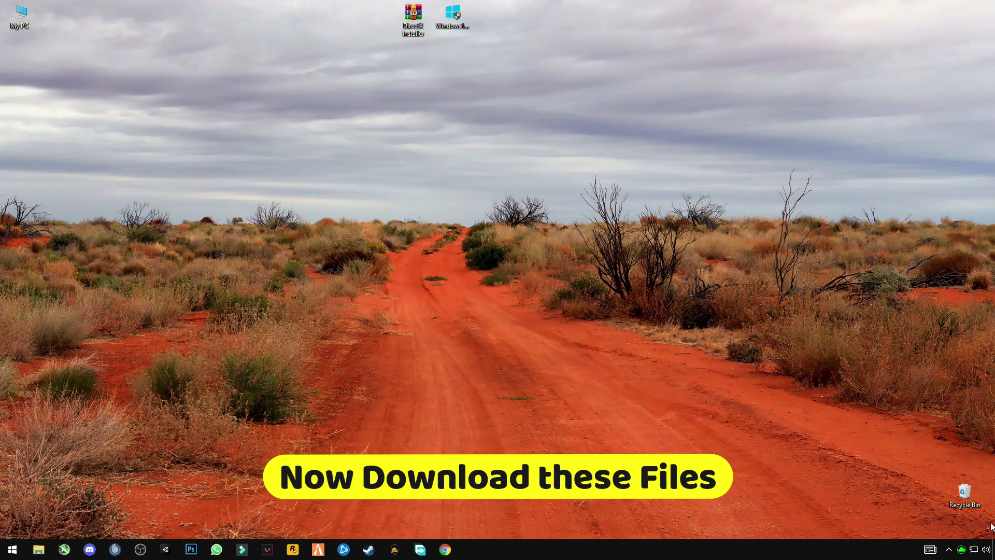
- Extract the DirectX Installer archive directly onto the desktop
left_click_drag(520, 21, 300, 36)
left_click_drag(372, 108, 537, 267)
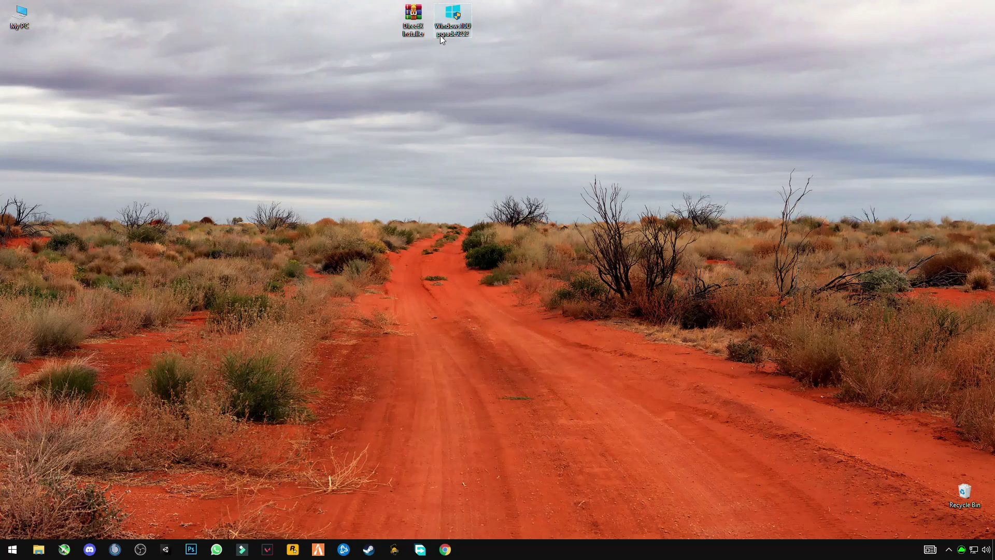
left_click(406, 29)
right_click(419, 32)
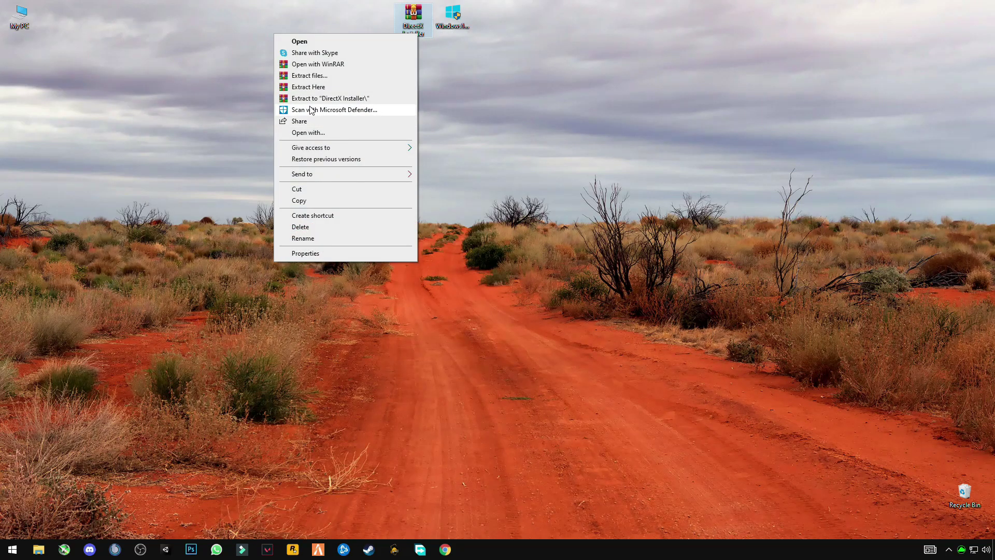
left_click(301, 88)
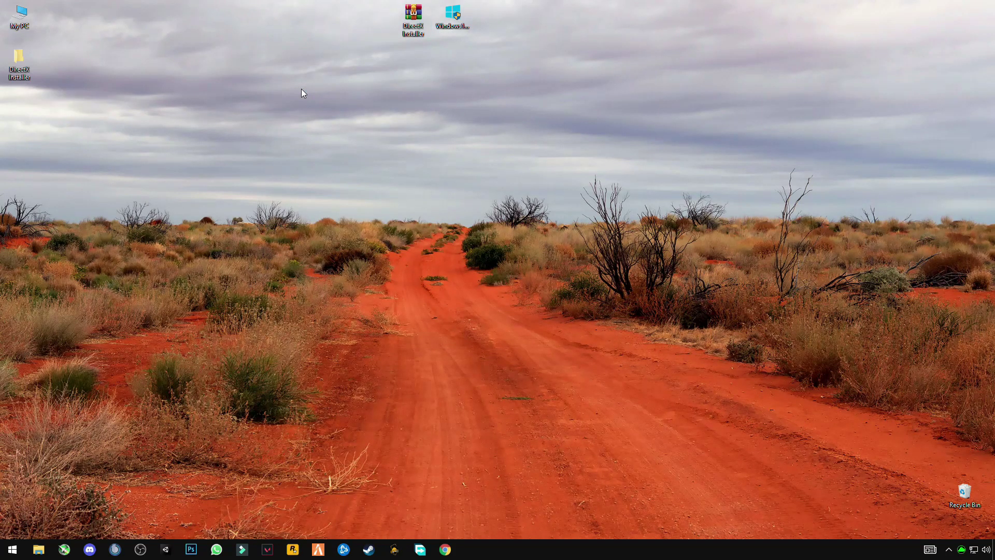
- Launch dxwebsetup from the extracted DirectX Installer folder and allow it to make changes to the computer
double_click(21, 71)
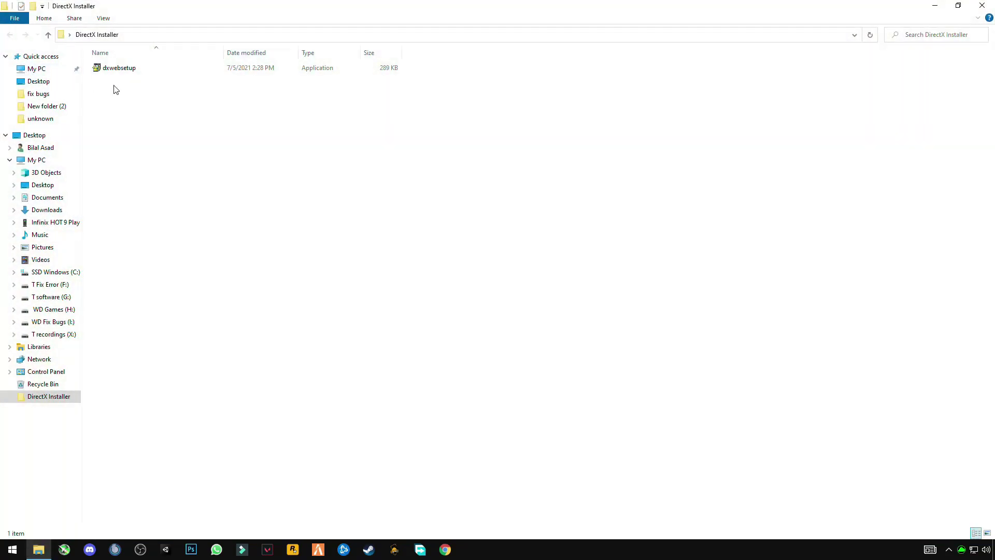
left_click(120, 72)
right_click(171, 68)
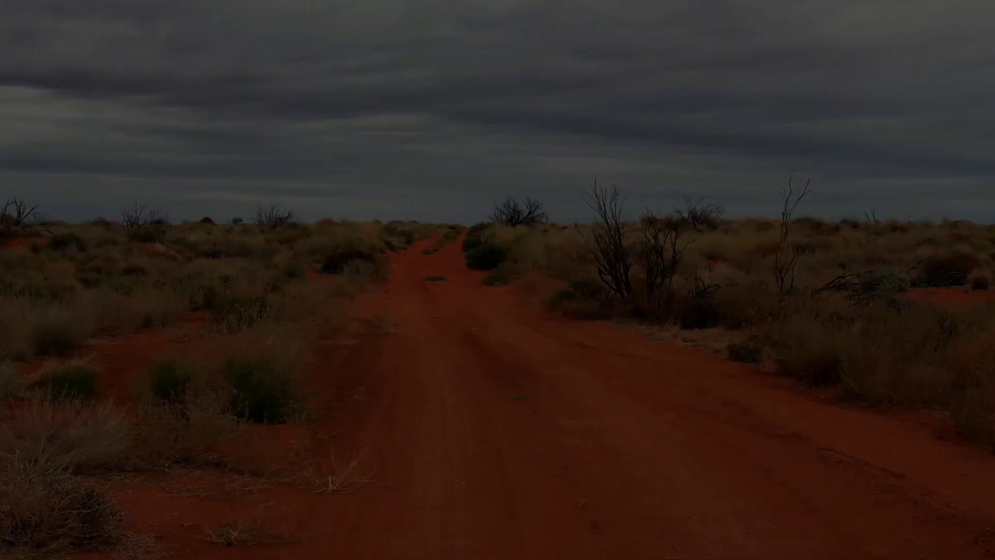
left_click(419, 343)
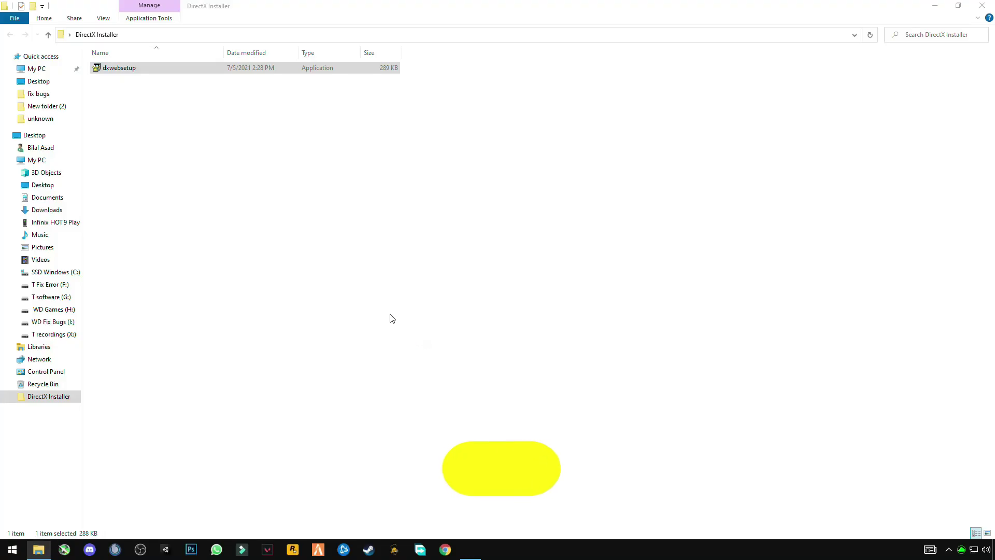
- Accept the DirectX license agreement, go through the setup wizard to the end, and close the installer folder
left_click(261, 272)
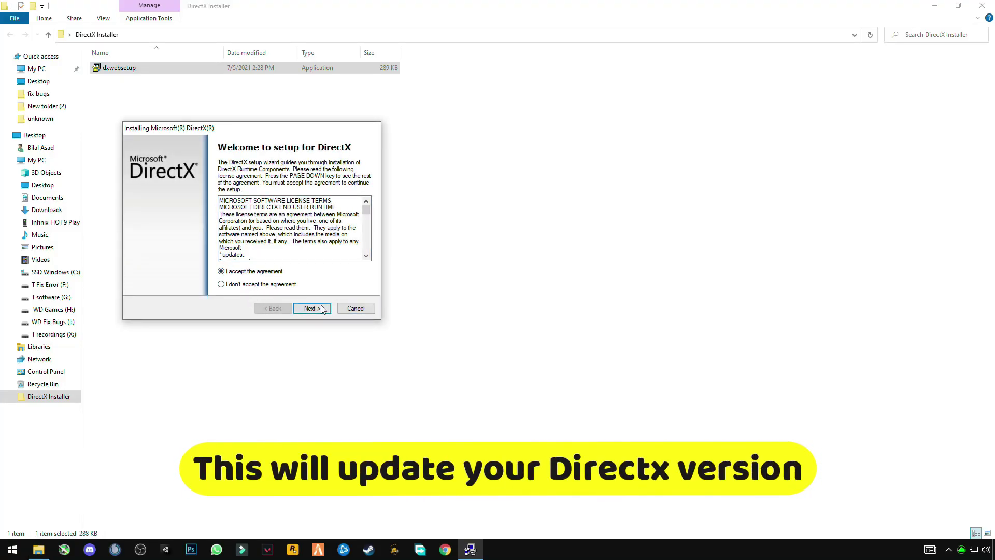
left_click(324, 309)
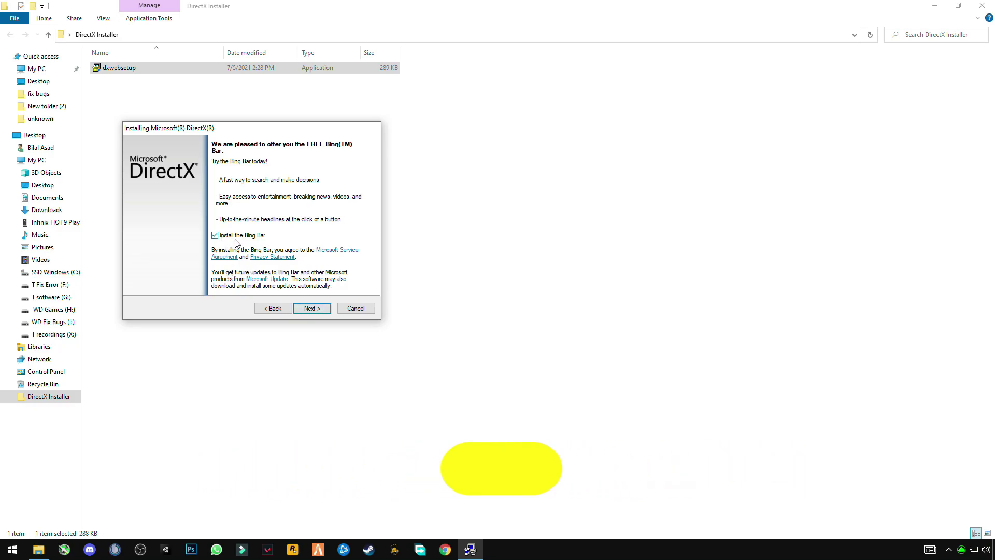
left_click(317, 313)
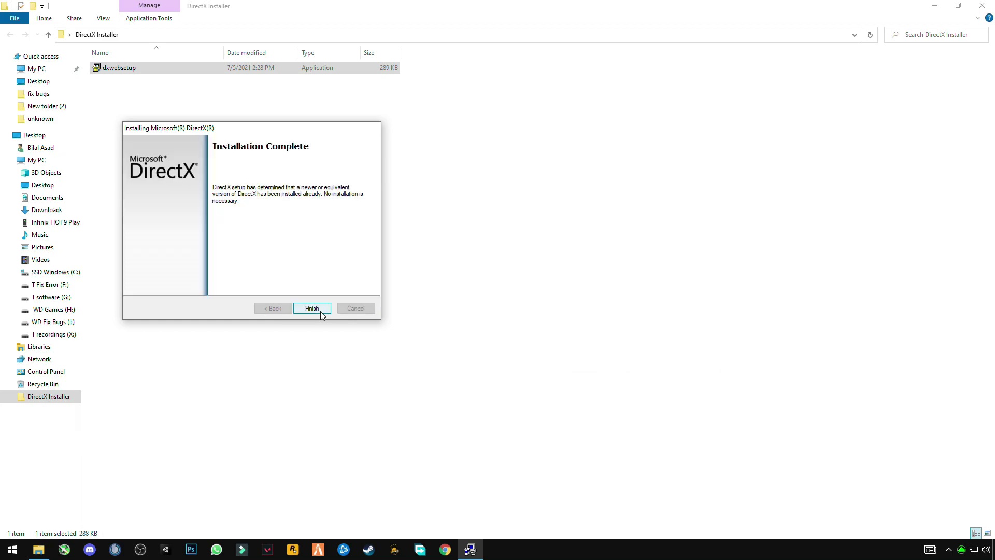
left_click(311, 308)
left_click(982, 5)
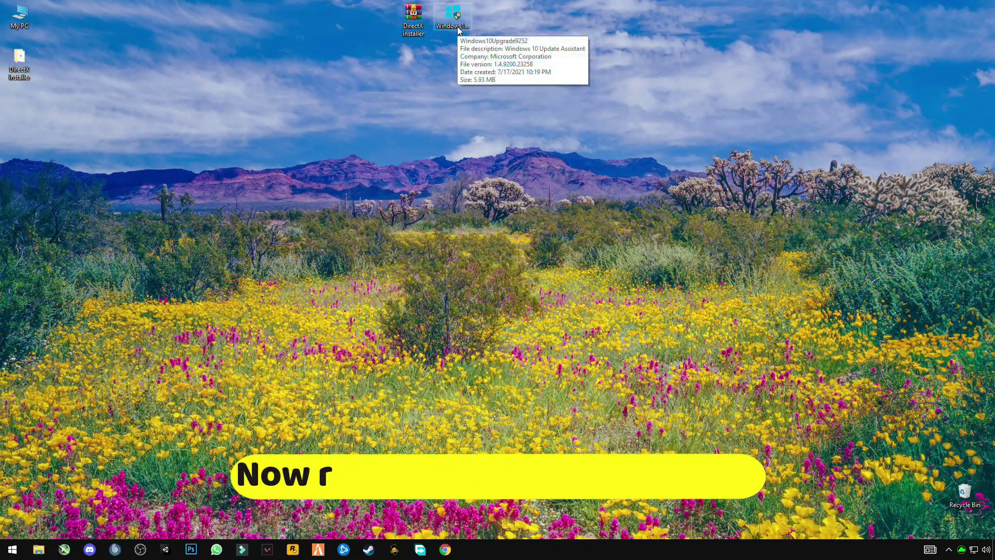
- Run the Windows10Upgrade9252 tool with permission to make changes, and exit the Windows 10 Update Assistant when it finishes
right_click(458, 31)
left_click(415, 45)
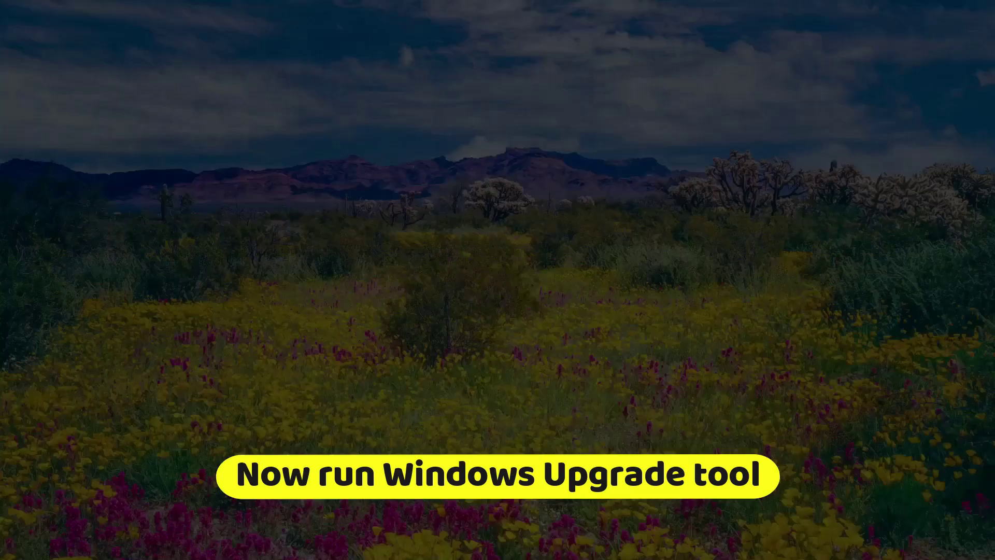
left_click(445, 344)
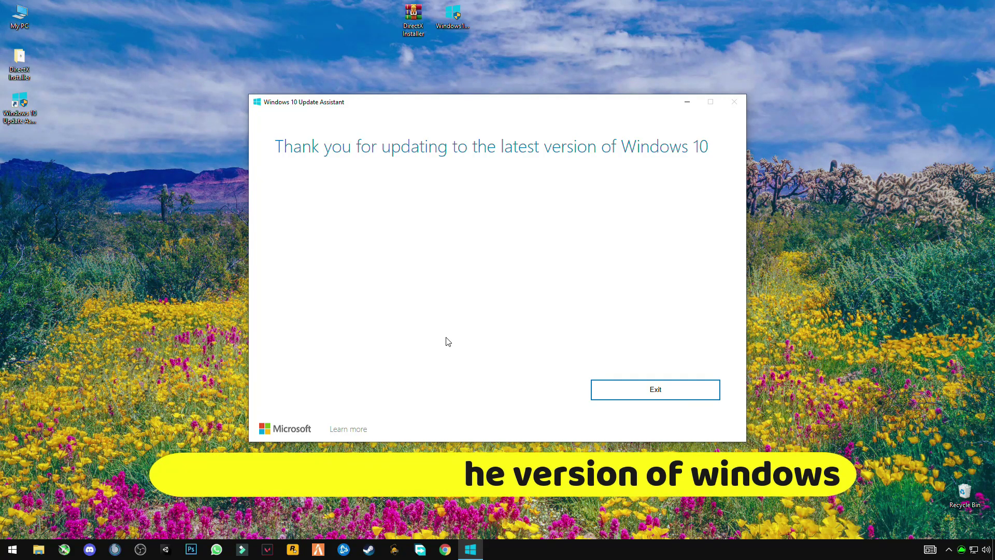
left_click(641, 392)
- Switch the desktop to the next background picture
right_click(398, 201)
left_click(498, 311)
right_click(353, 306)
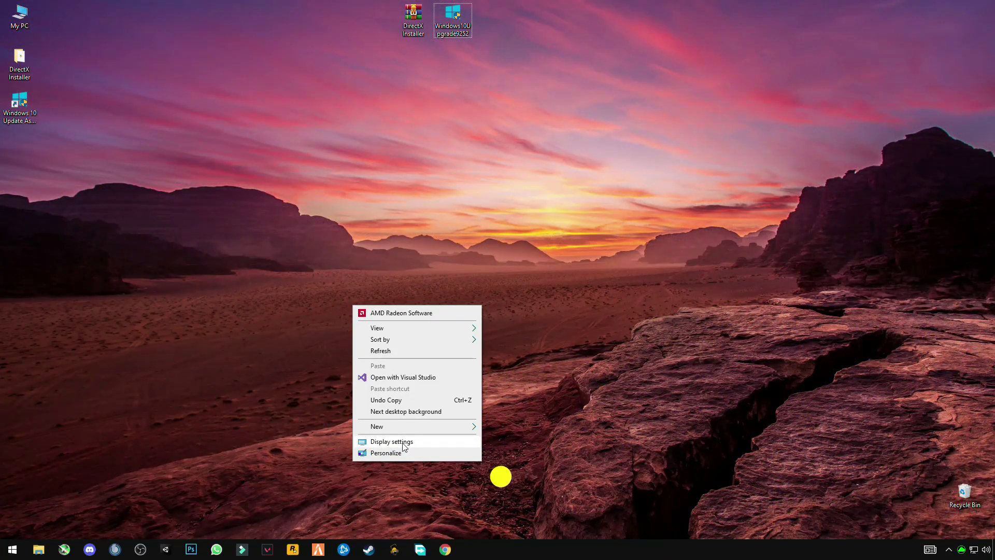
- Check the installed Windows version in the About section of the system settings, and close Settings
right_click(408, 135)
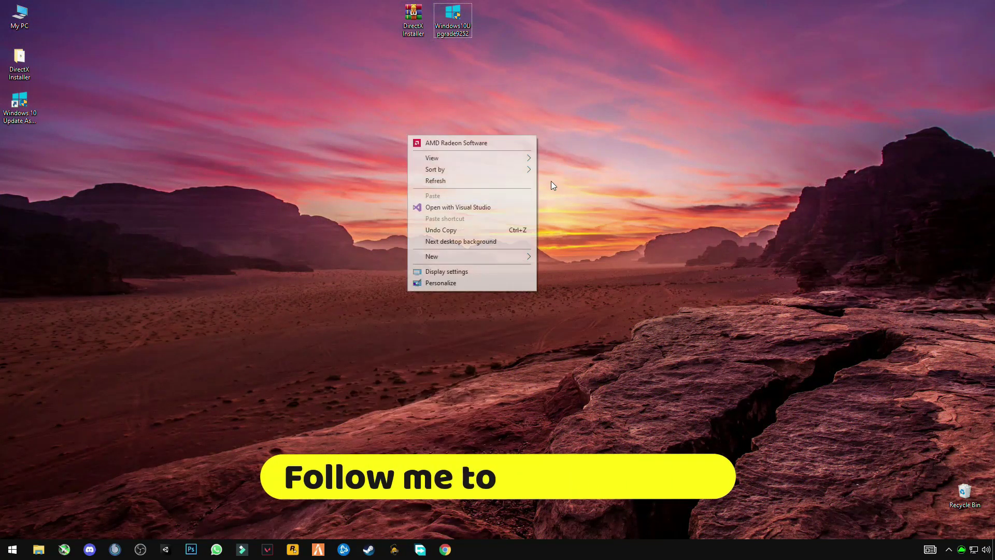
left_click(459, 270)
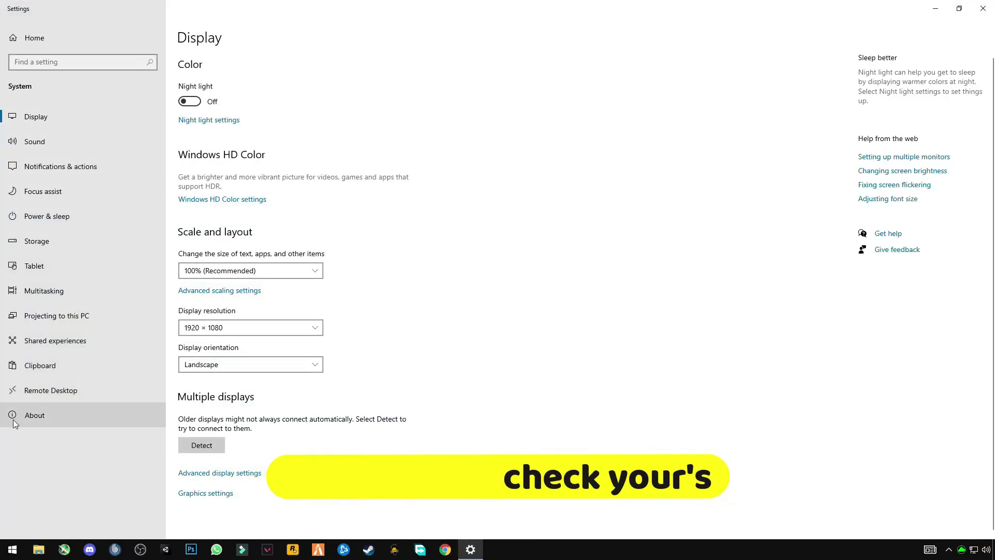
left_click(45, 417)
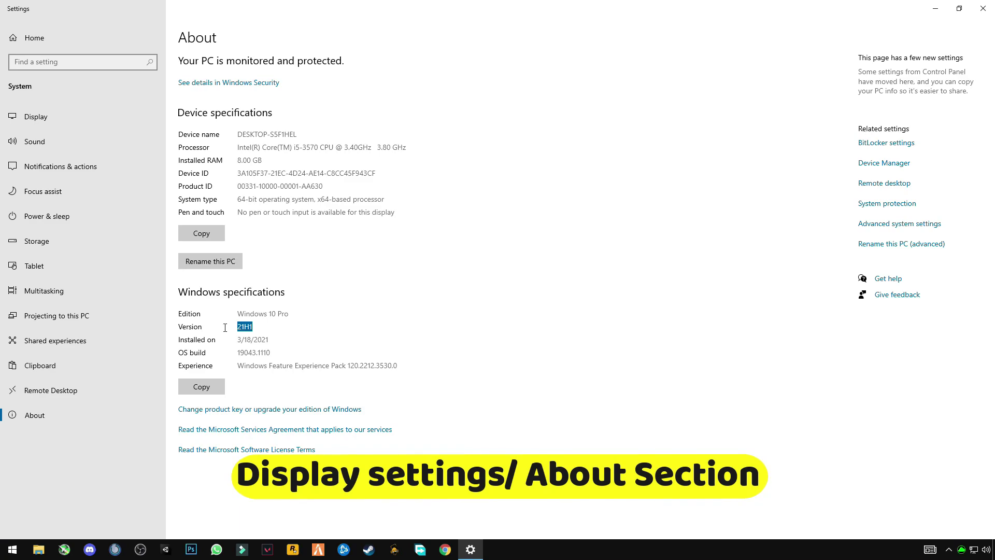
left_click(250, 331)
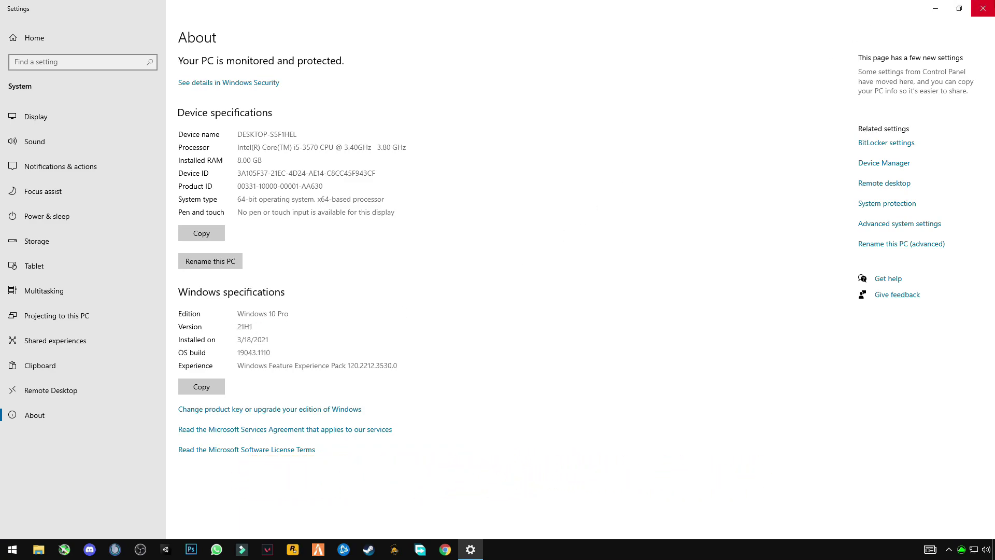
left_click(983, 8)
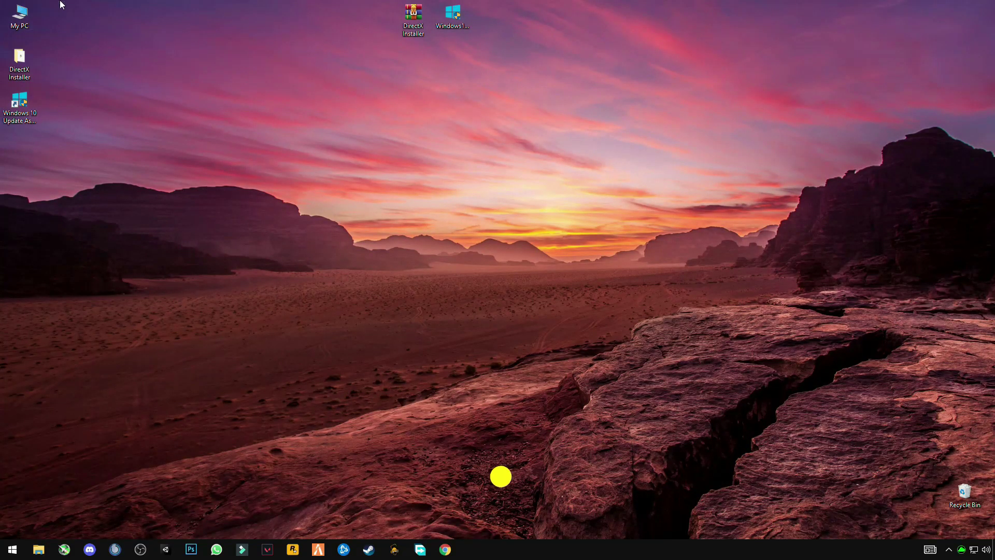
- Open the advanced system settings from the properties of My PC
double_click(16, 18)
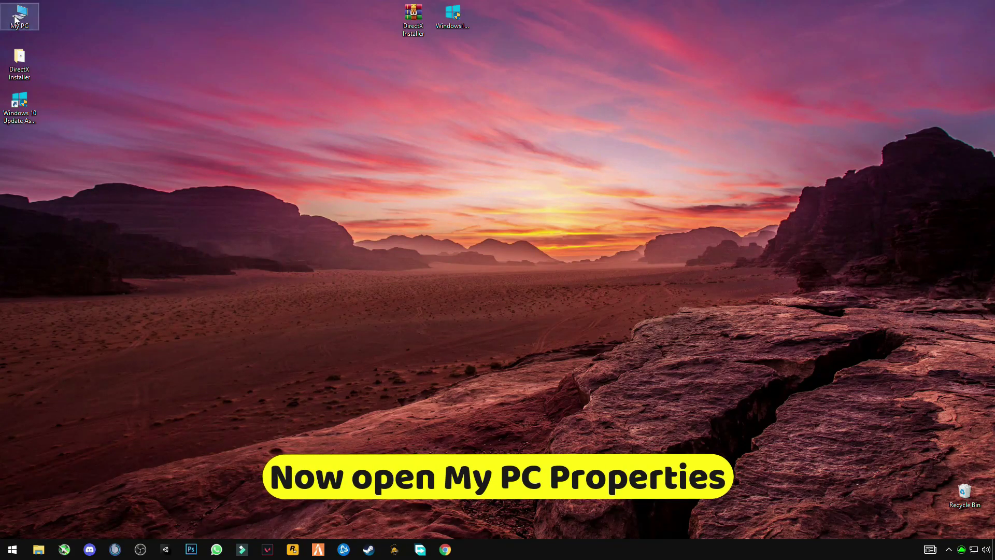
right_click(282, 320)
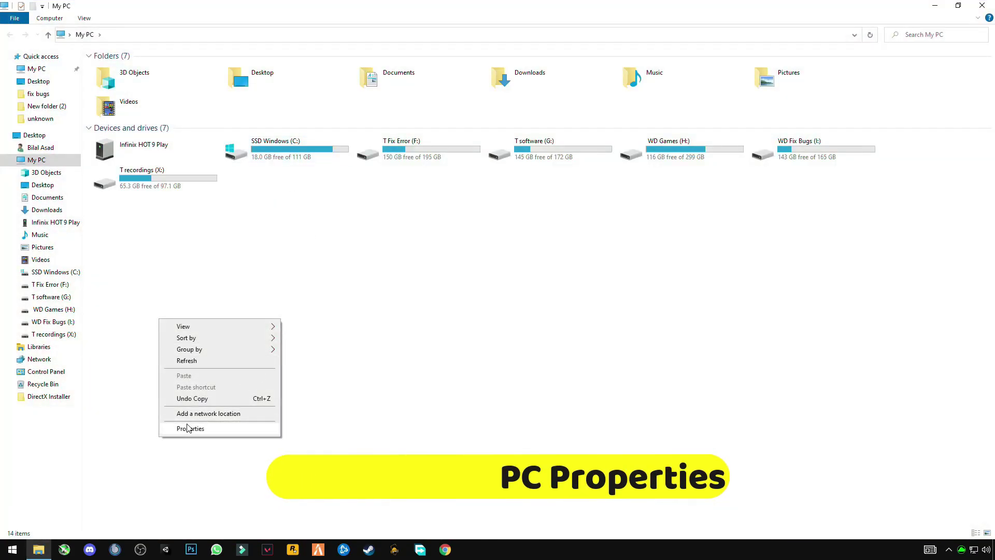
left_click(202, 430)
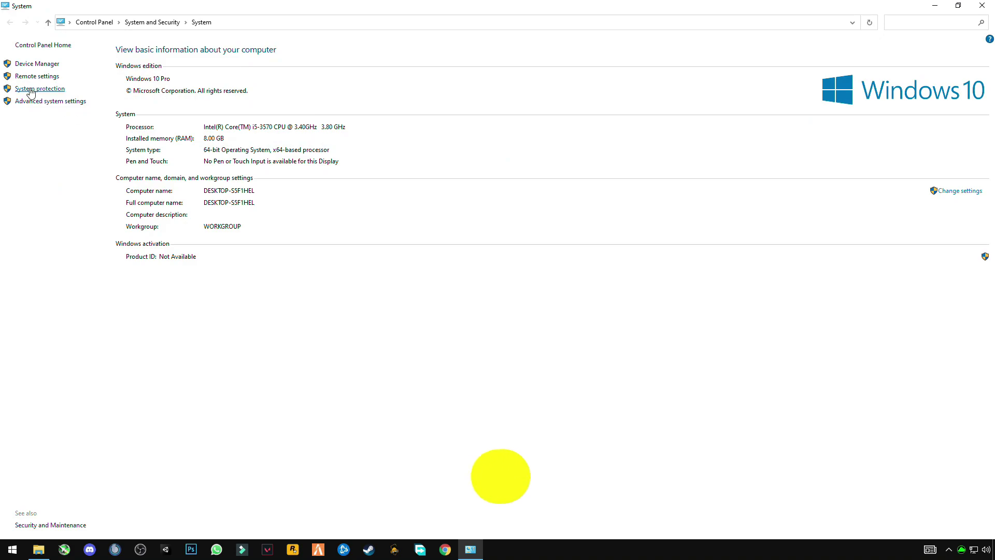
left_click(46, 102)
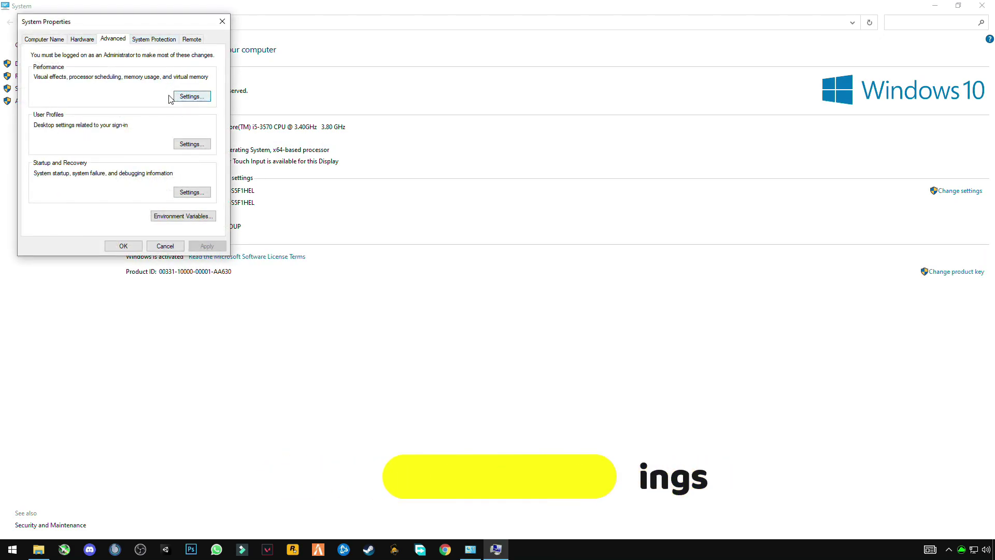
- Set the Windows visual effects to Adjust for best performance, apply the change, and close the system windows
left_click(192, 97)
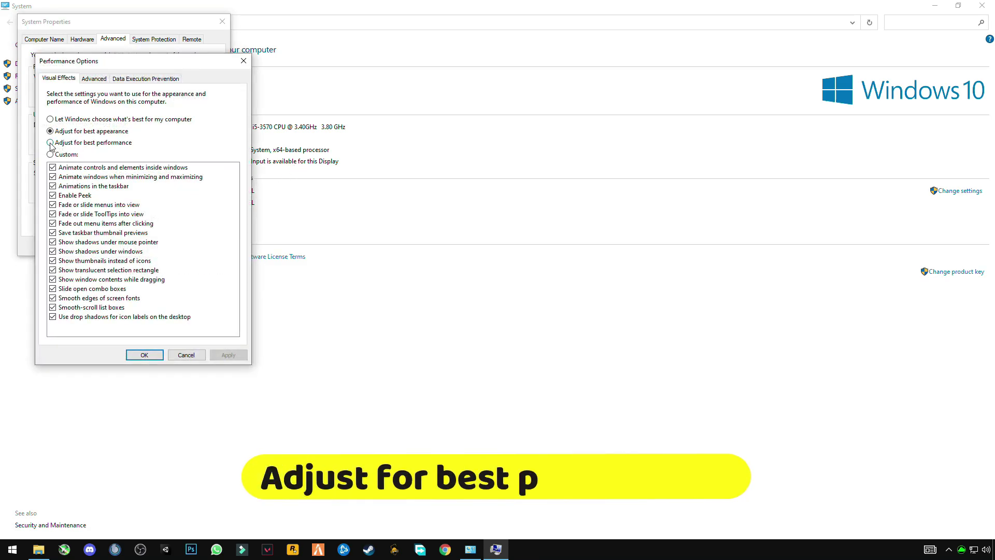
left_click(75, 145)
left_click(228, 355)
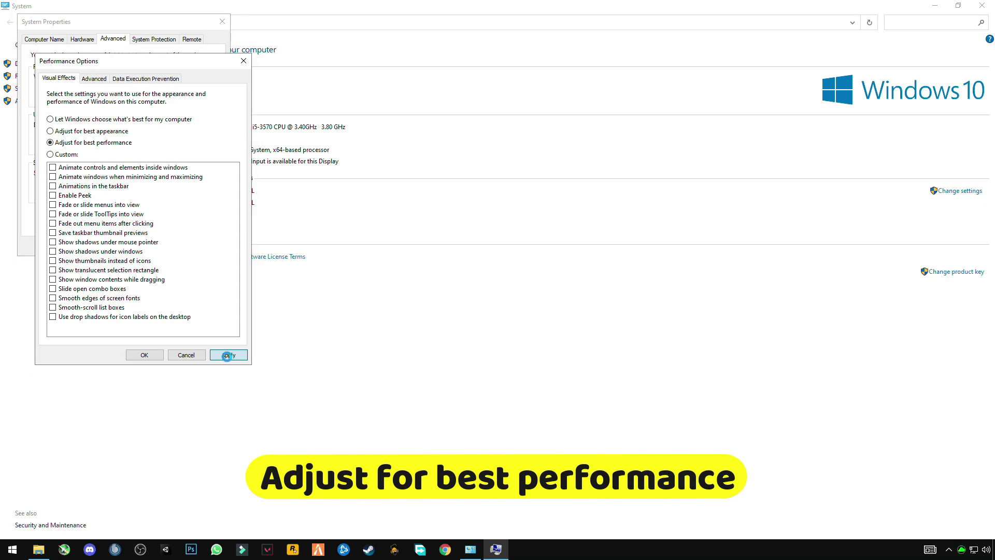
left_click(144, 356)
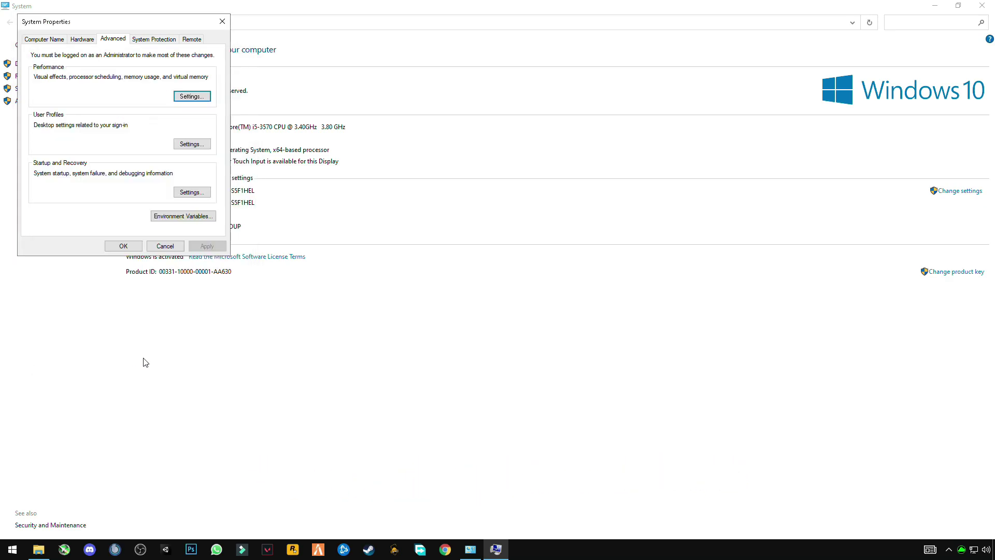
left_click(127, 246)
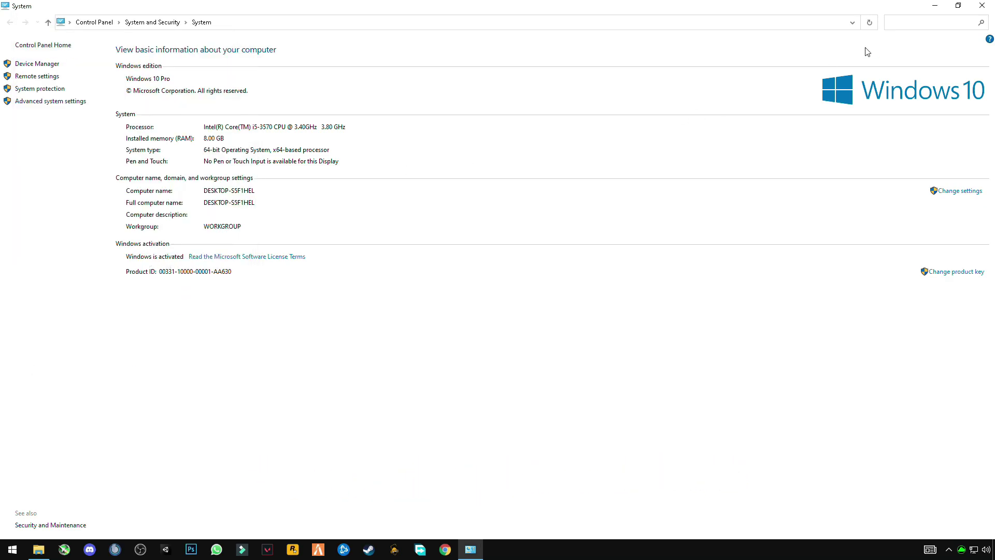
key("alt+F4")
key("alt+F4")
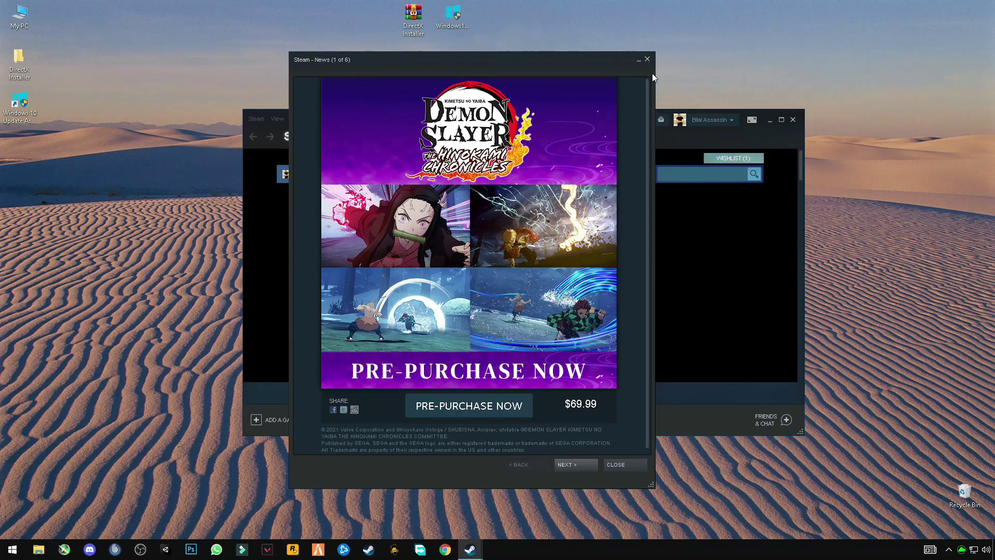
- Dismiss the Steam news window and minimize the Steam store
left_click(647, 60)
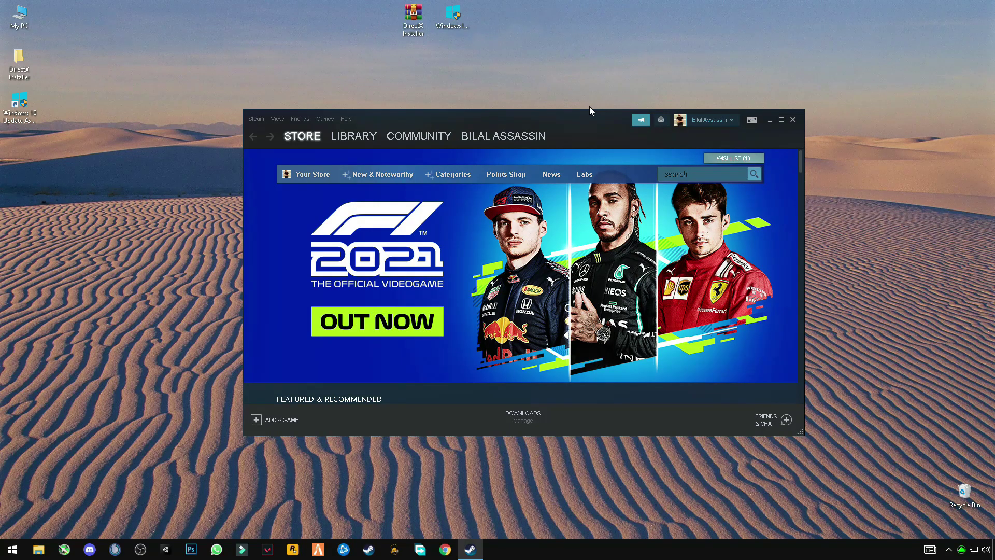
left_click(770, 120)
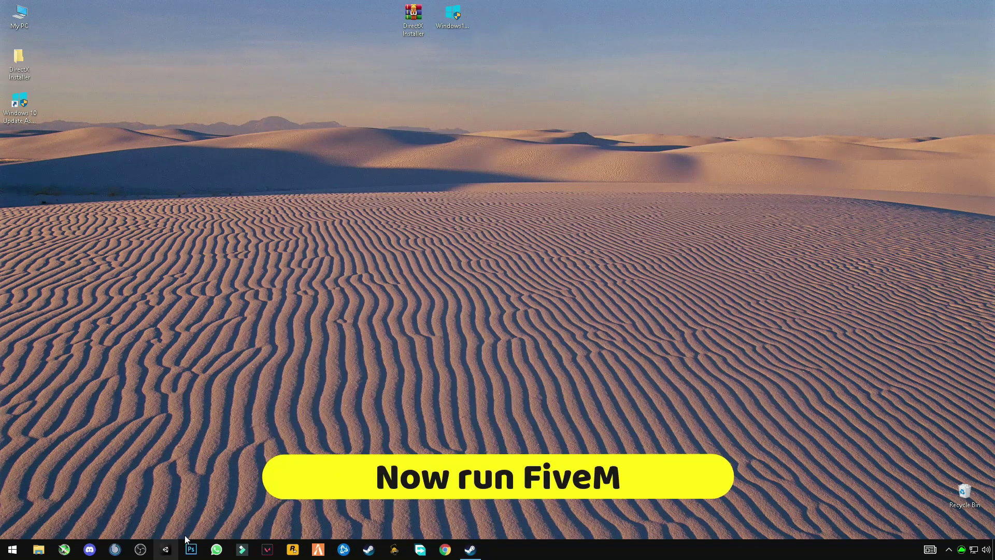
- Launch FiveM and go through the server history to the full server list
left_click(321, 554)
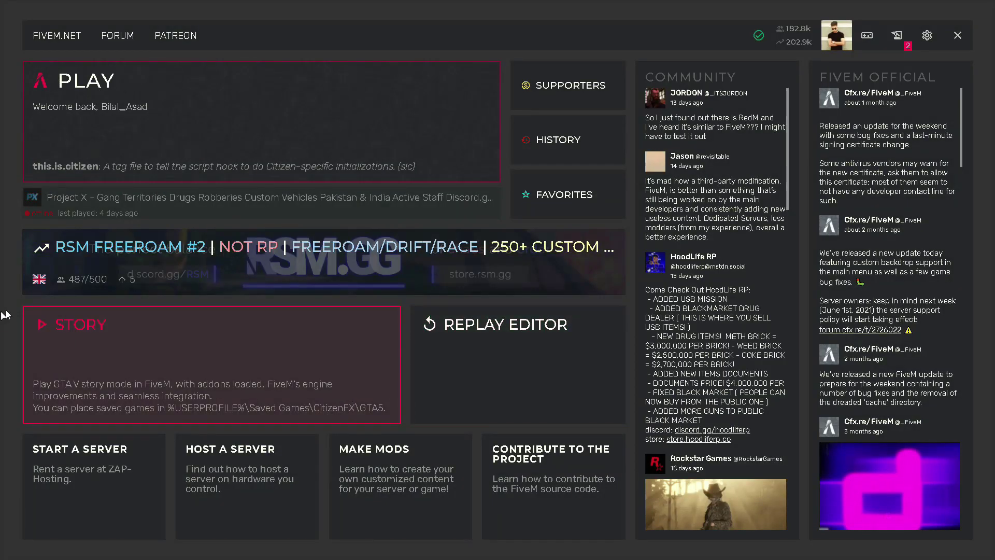
left_click(513, 142)
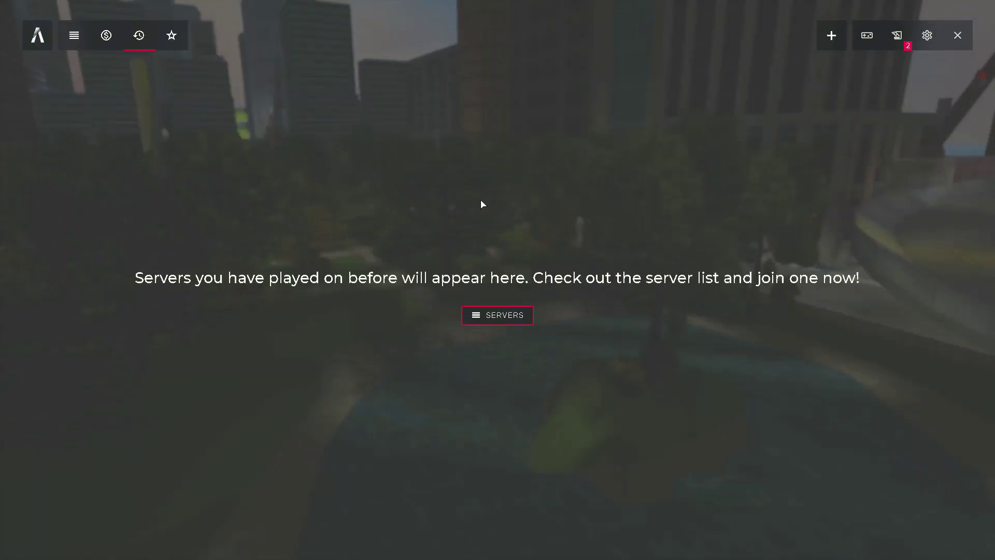
left_click(476, 316)
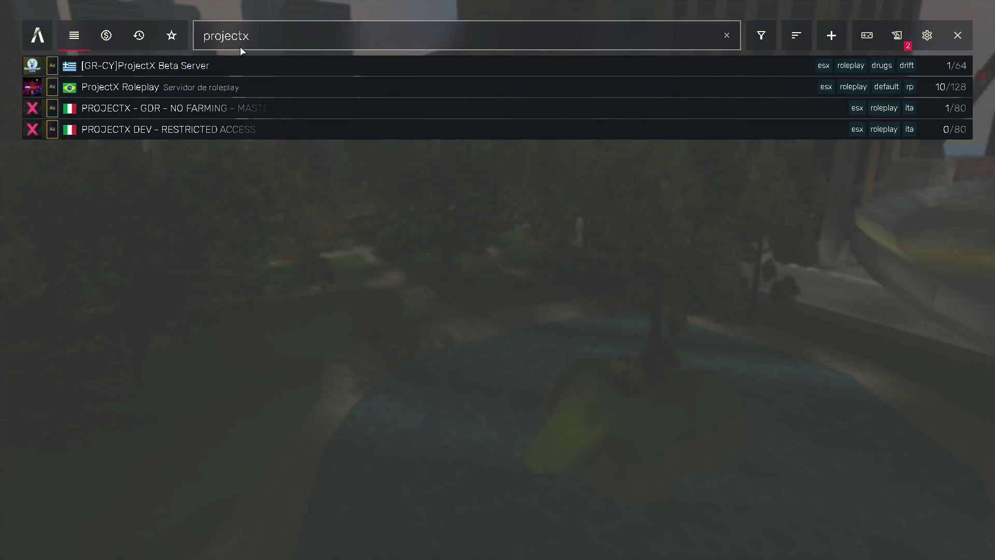
- Clear the projectx text from the server search and connect to the Silent City RP server
left_click(264, 35)
key("BackSpace")
key("BackSpace")
key("BackSpace")
key("BackSpace")
key("BackSpace")
key("BackSpace")
key("BackSpace")
key("BackSpace")
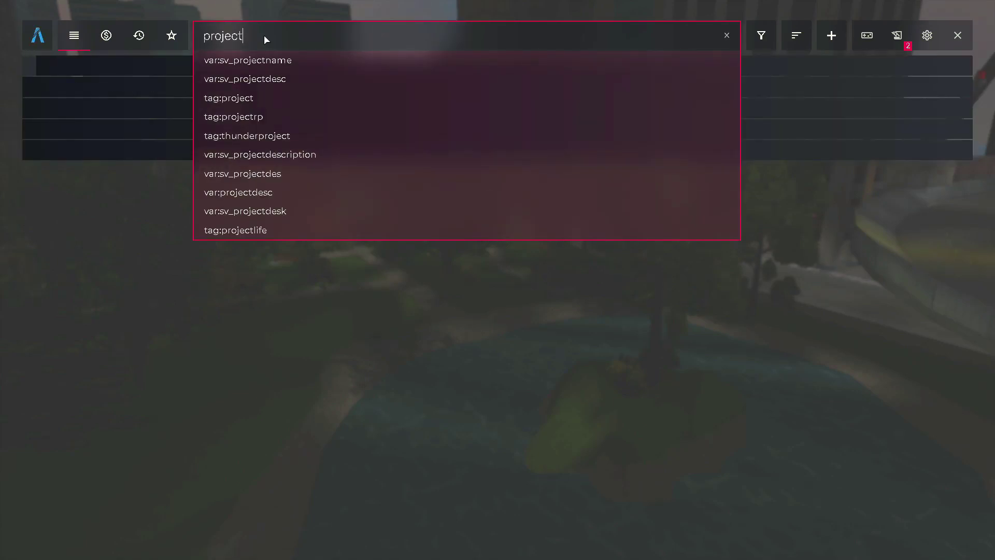
left_click(259, 3)
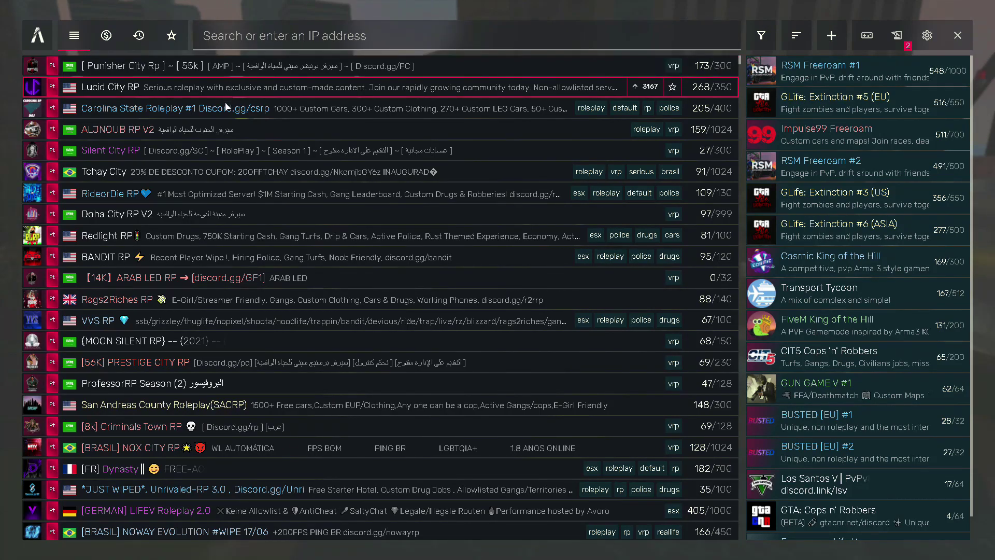
left_click(215, 150)
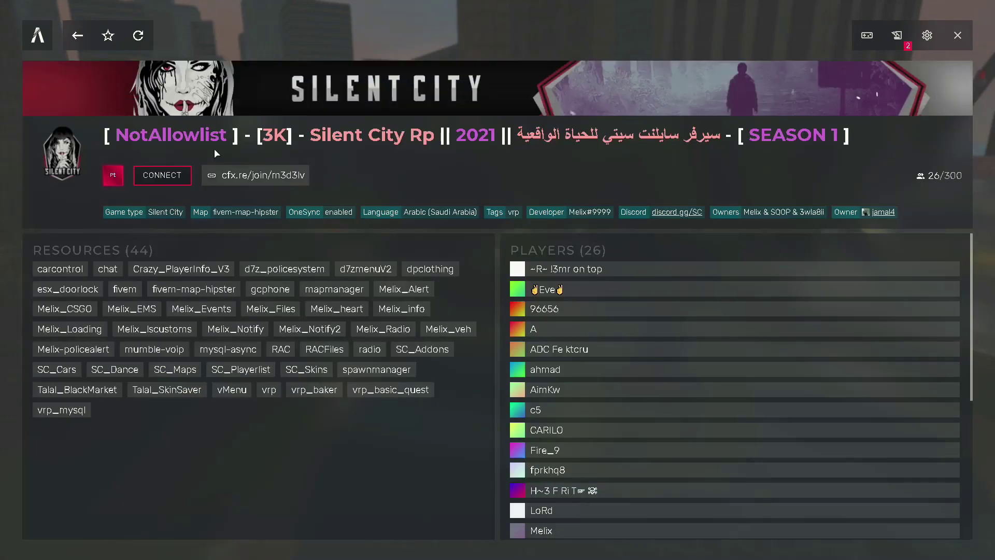
left_click(177, 176)
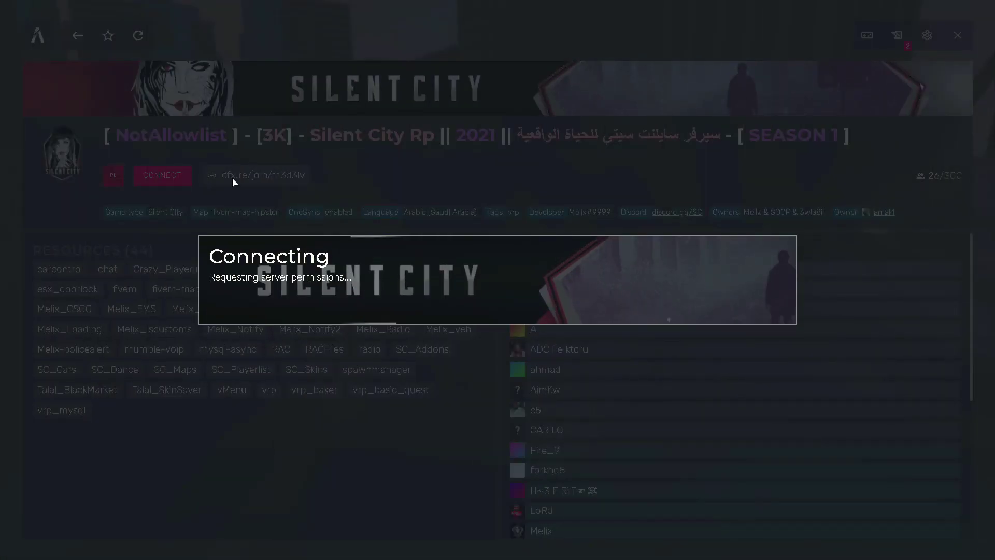